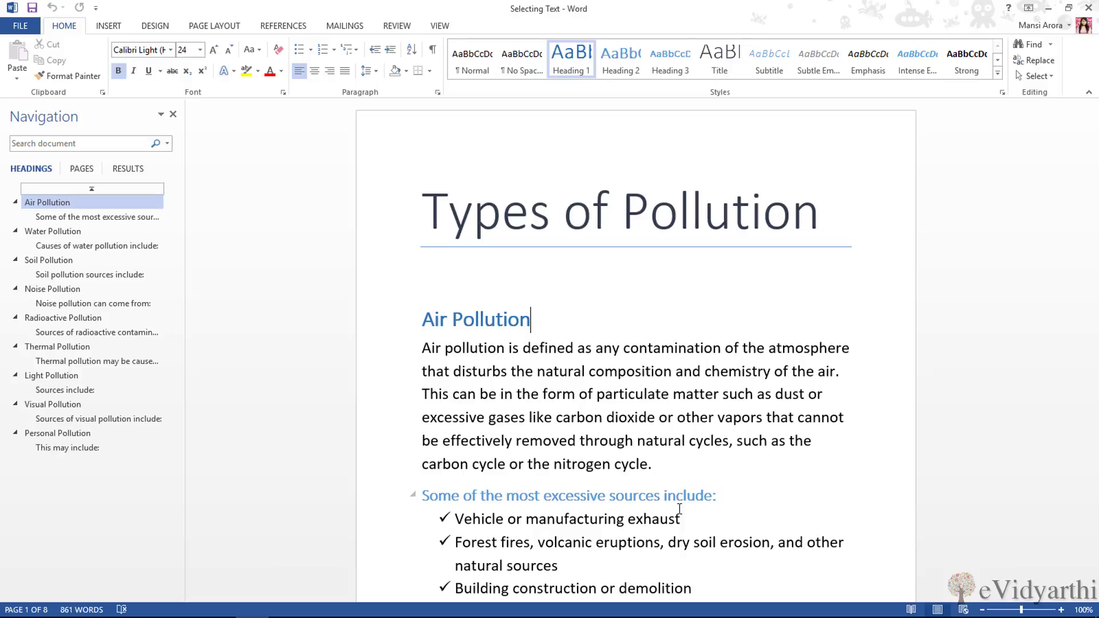
Step: Double-click to select the title word 'Types', then deselect it
{"action": "left_click", "coordinate": [493, 222]}
{"action": "double_click", "coordinate": [492, 222]}
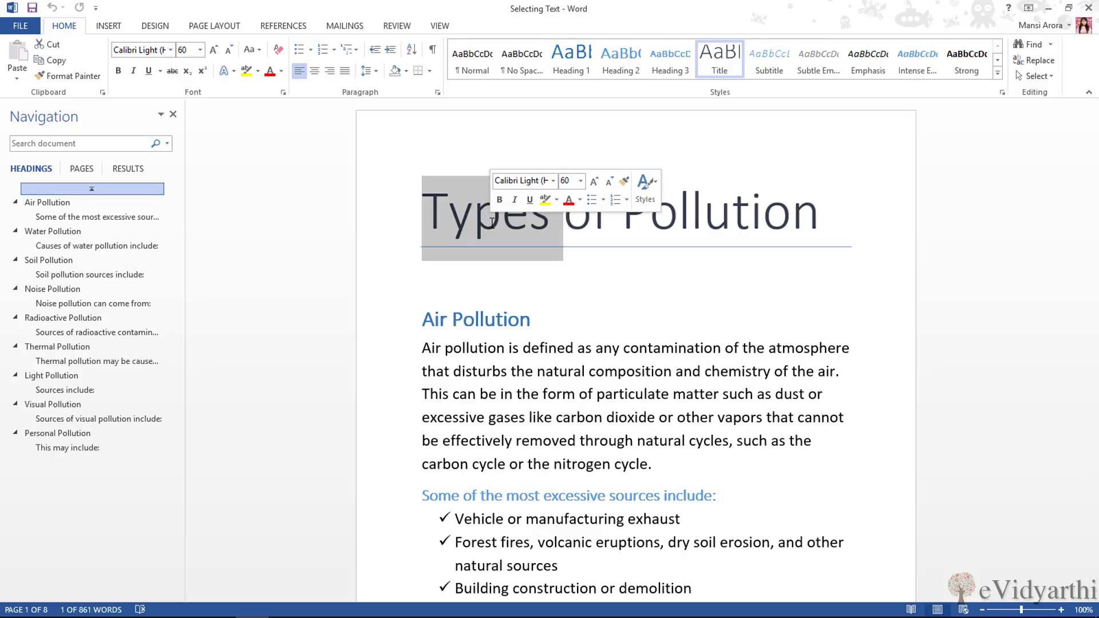
{"action": "left_click", "coordinate": [473, 218]}
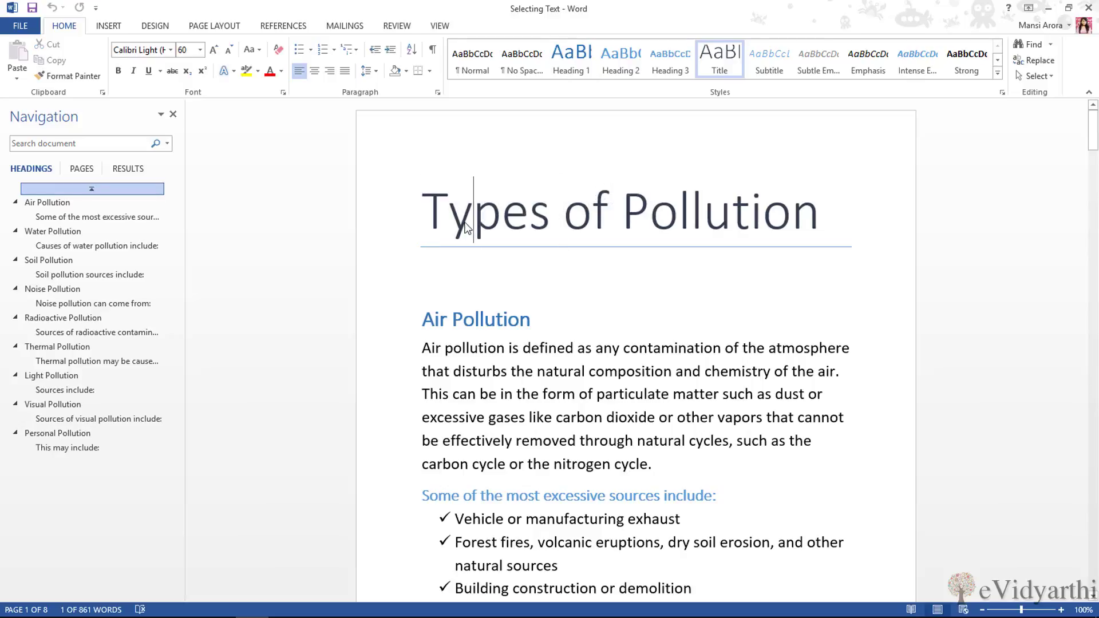
Step: Drag to select 'Types', then only the letters 'llution' in 'Pollution'
{"action": "left_click_drag", "start_coordinate": [425, 218], "coordinate": [545, 215]}
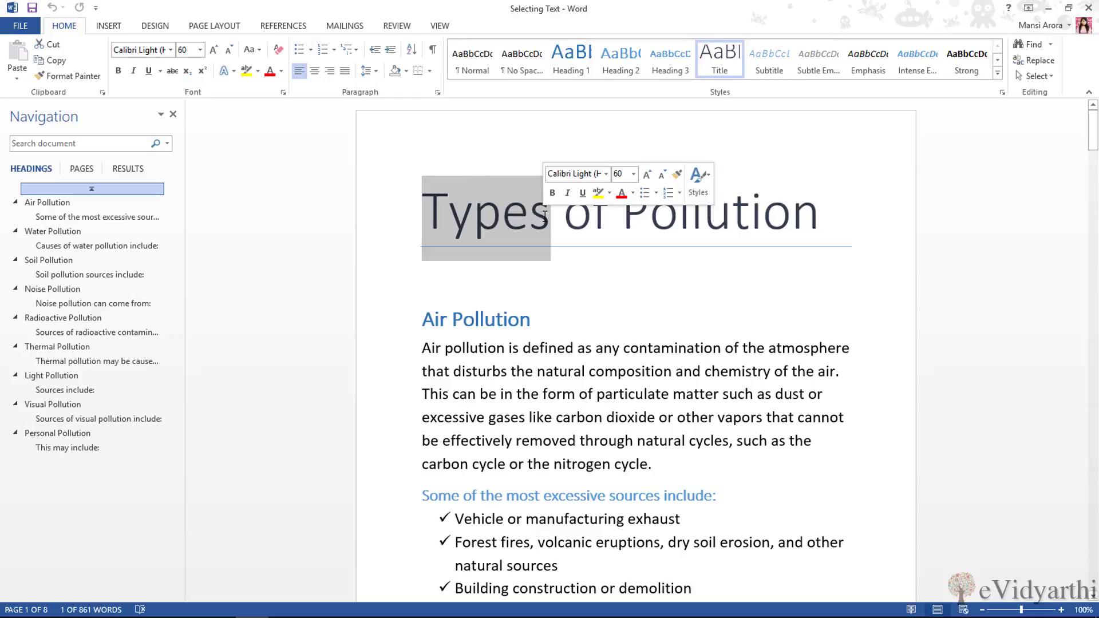
{"action": "left_click", "coordinate": [681, 222]}
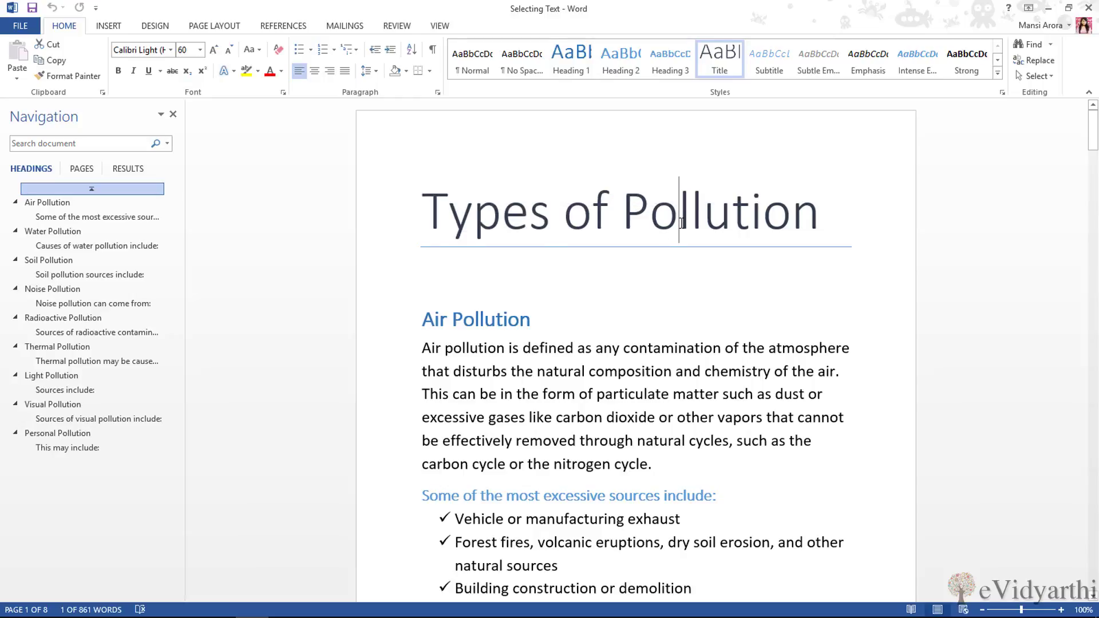
{"action": "left_click_drag", "start_coordinate": [680, 222], "coordinate": [811, 234]}
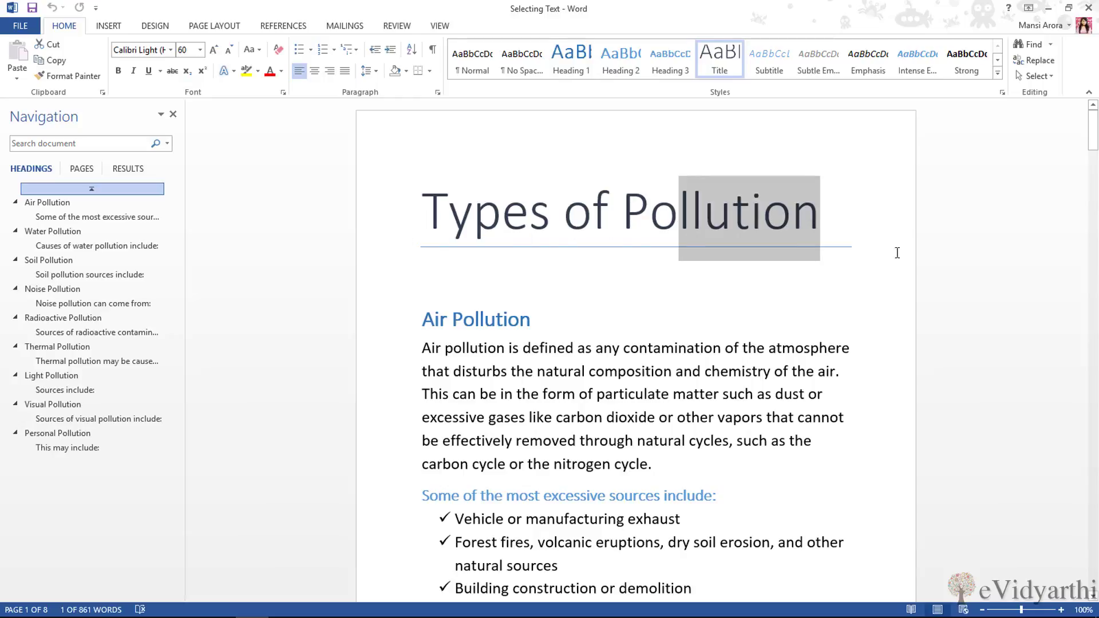
Step: Triple-click to select the 'Types of Pollution' title line, then the first Air pollution paragraph, and deselect
{"action": "left_click", "coordinate": [886, 169]}
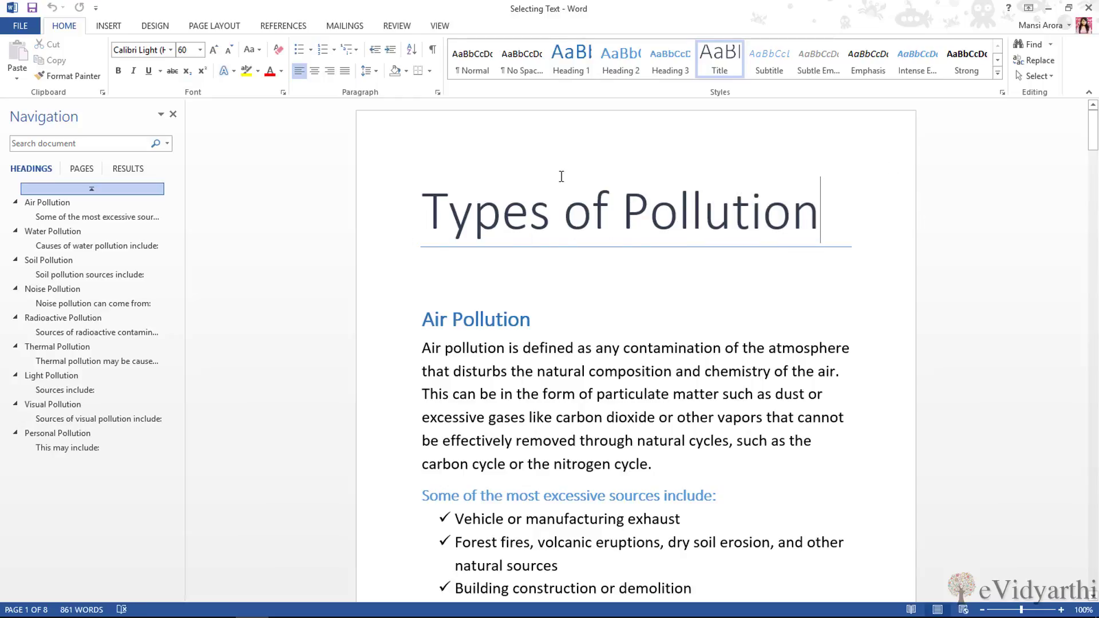
{"action": "double_click", "coordinate": [422, 217]}
{"action": "triple_click", "coordinate": [422, 216]}
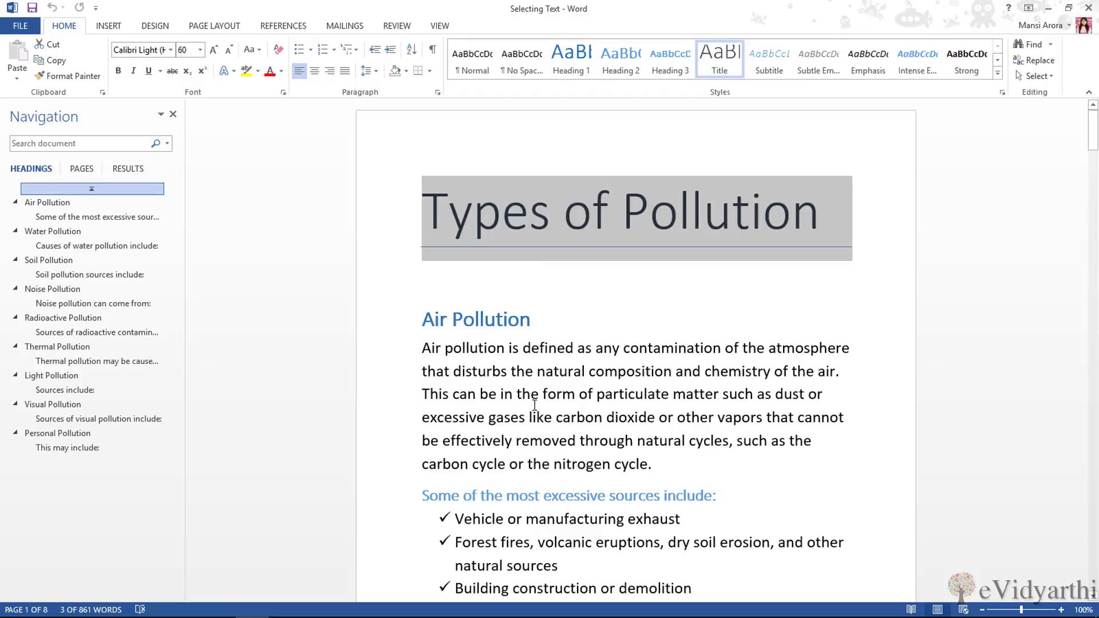
{"action": "triple_click", "coordinate": [553, 396]}
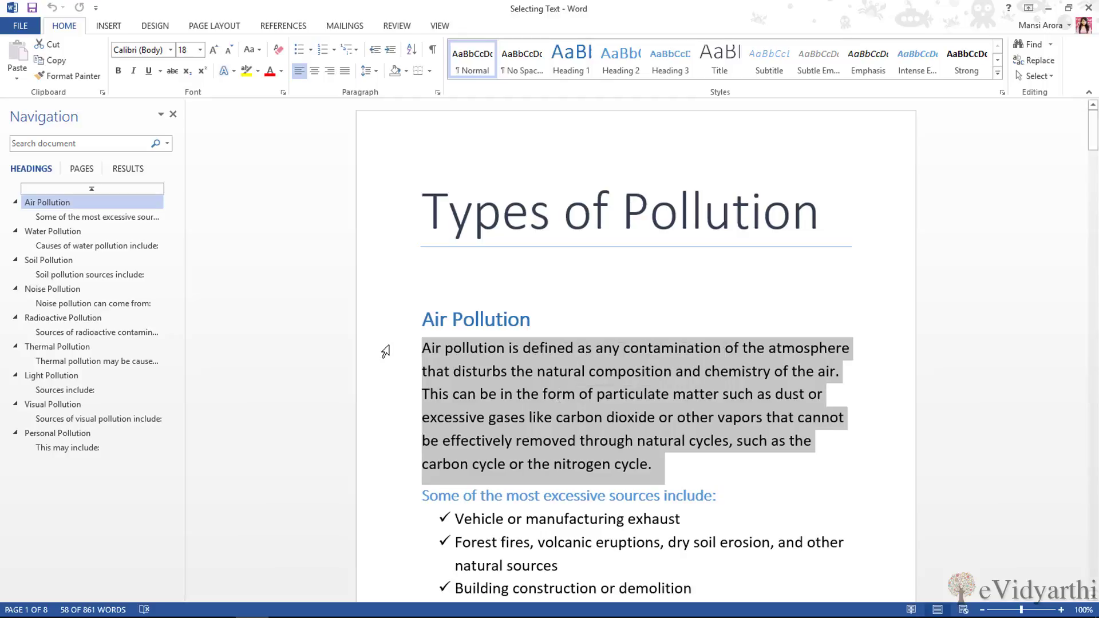
{"action": "left_click", "coordinate": [569, 369]}
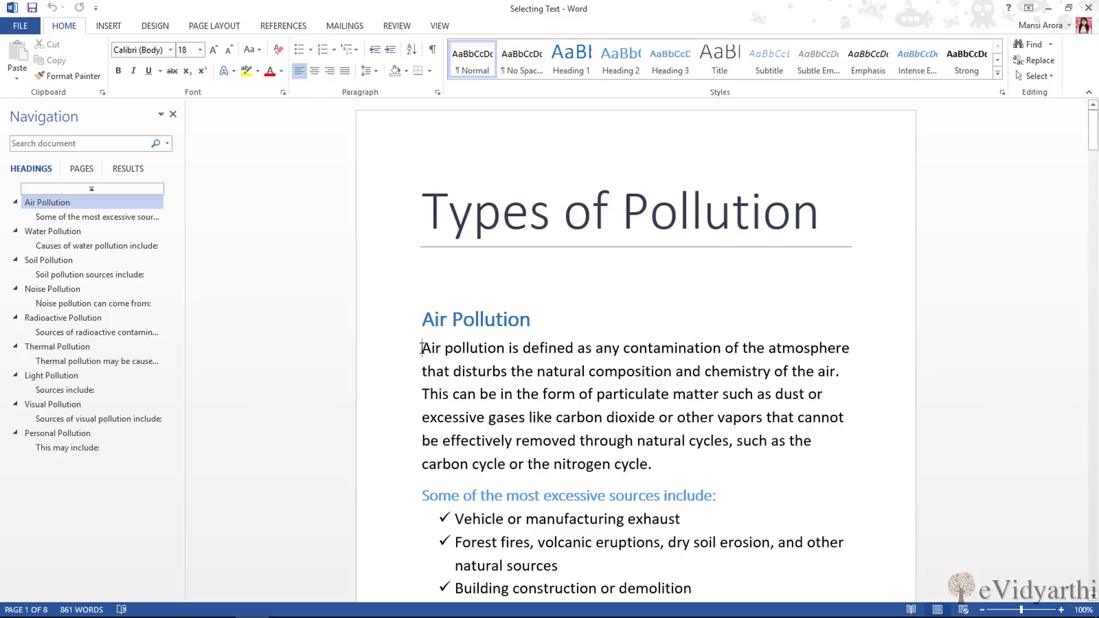
Step: Extend a Shift+Right Arrow selection from the paragraph start through 'contamination of', then deselect
{"action": "key", "text": "shift+Right"}
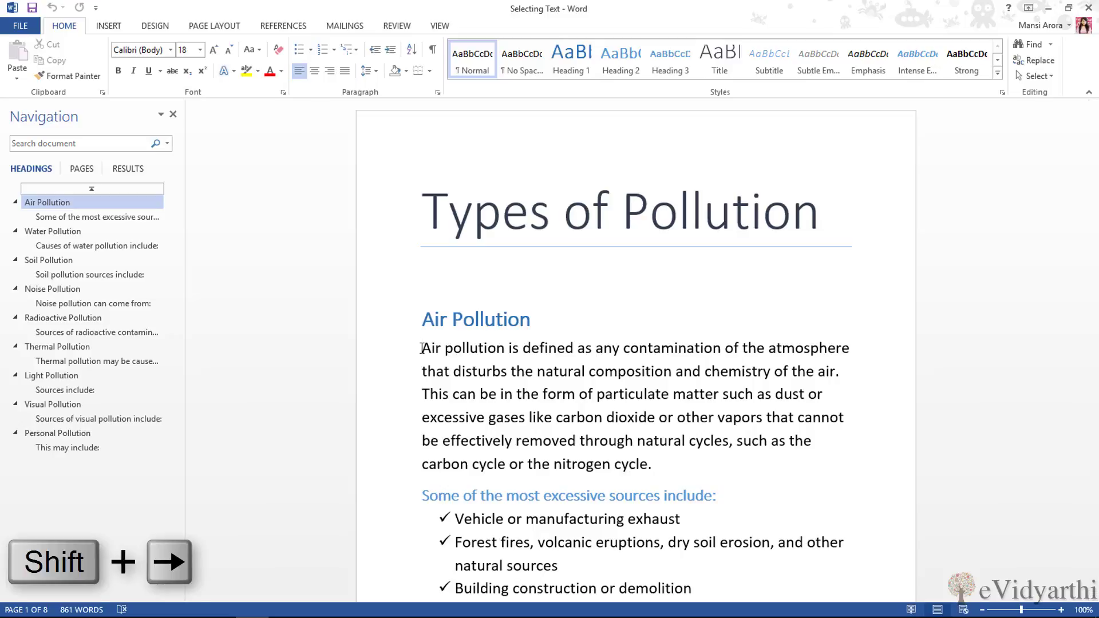
{"action": "key", "text": "shift+Right"}
{"action": "key", "text": "shift+Right"}
{"action": "key", "text": "shift+Right"}
{"action": "key", "text": "shift+Right"}
{"action": "key", "text": "shift+Right"}
{"action": "key", "text": "shift+Right"}
{"action": "key", "text": "shift+Right"}
{"action": "key", "text": "shift+Right"}
{"action": "key", "text": "shift+Right"}
{"action": "key", "text": "shift+Right"}
{"action": "key", "text": "shift+Right"}
{"action": "key", "text": "shift+Right"}
{"action": "key", "text": "shift+Right"}
{"action": "key", "text": "shift+Right"}
{"action": "key", "text": "shift+Right"}
{"action": "key", "text": "shift+Right"}
{"action": "key", "text": "shift+Right"}
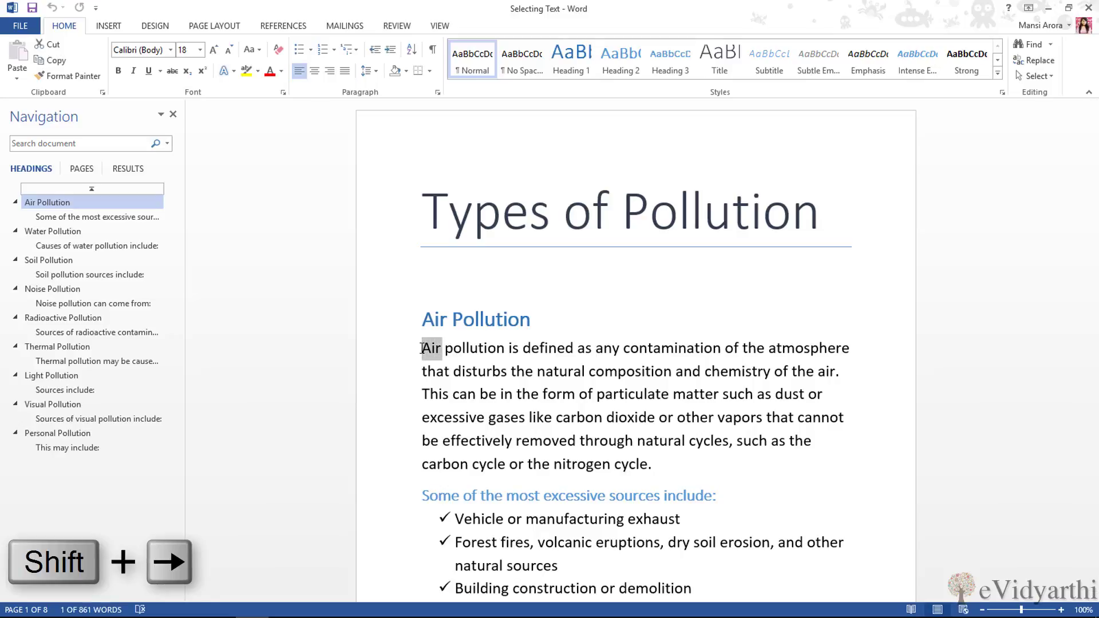
{"action": "key", "text": "shift+Right"}
{"action": "key", "text": "shift+Right"}
{"action": "key", "text": "shift+Right"}
{"action": "key", "text": "shift+Right"}
{"action": "key", "text": "shift+Right"}
{"action": "key", "text": "shift+Right"}
{"action": "key", "text": "shift+Right"}
{"action": "key", "text": "shift+Right"}
{"action": "key", "text": "shift+Right"}
{"action": "key", "text": "shift+Right"}
{"action": "key", "text": "shift+Right"}
{"action": "key", "text": "shift+Right"}
{"action": "key", "text": "shift+Right"}
{"action": "key", "text": "shift+Right"}
{"action": "key", "text": "shift+Right"}
{"action": "key", "text": "shift+Right"}
{"action": "key", "text": "shift+Right"}
{"action": "key", "text": "shift+Right"}
{"action": "key", "text": "shift+Right"}
{"action": "key", "text": "shift+Right"}
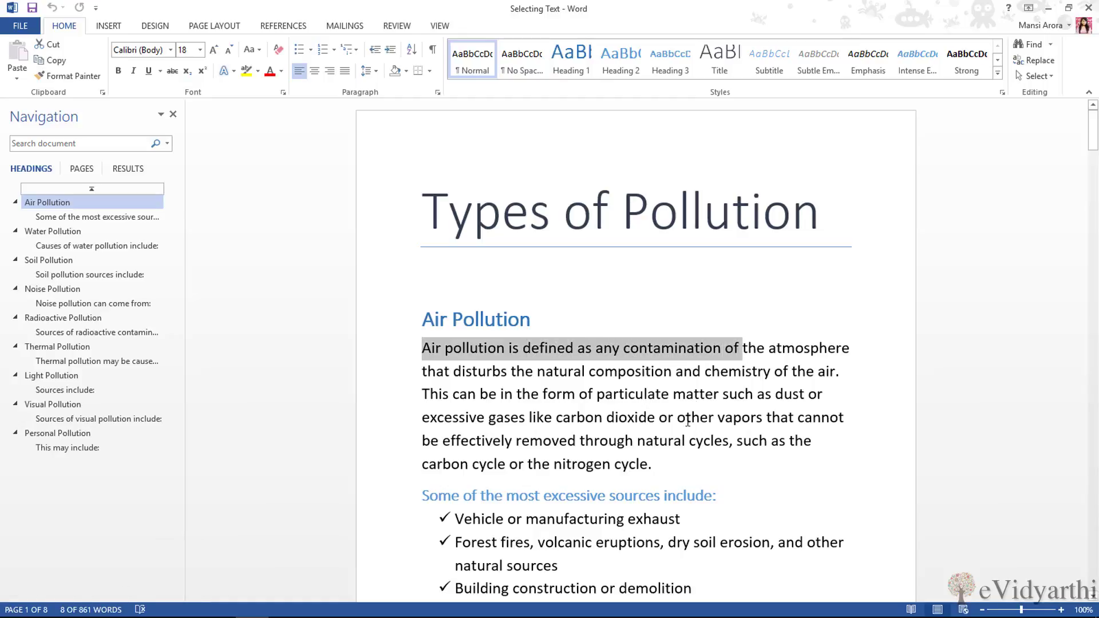
{"action": "left_click", "coordinate": [705, 373]}
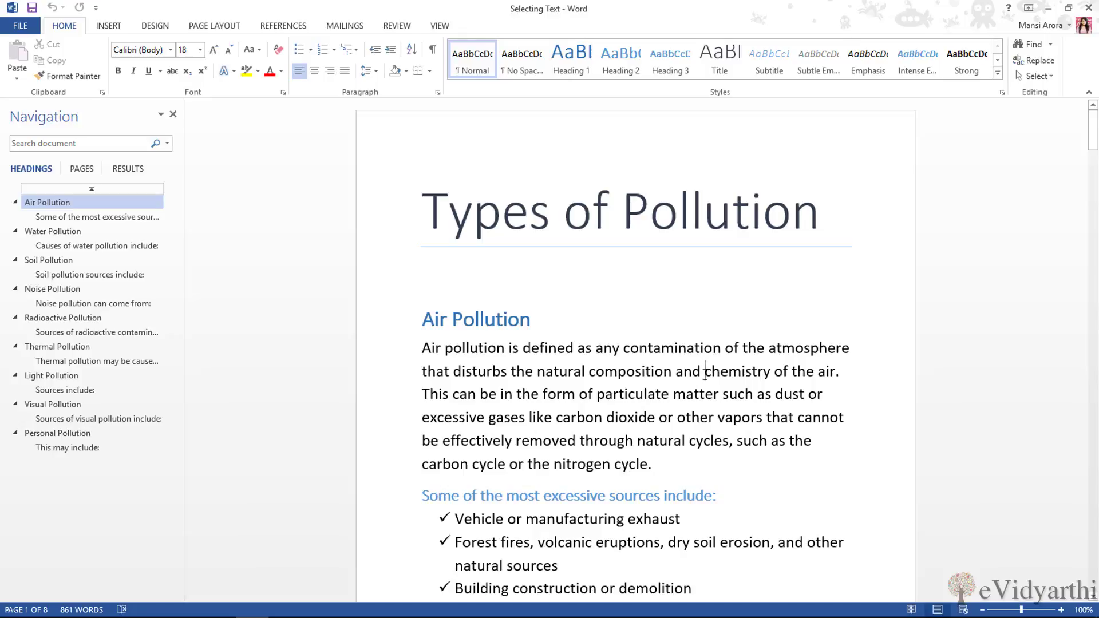
Step: Shift+Left Arrow select backward from 'chemistry' over 'turbs the natural composition and', then deselect
{"action": "key", "text": "shift+Left"}
{"action": "key", "text": "shift+Left"}
{"action": "key", "text": "shift+Left"}
{"action": "key", "text": "shift+Left"}
{"action": "key", "text": "shift+Left"}
{"action": "key", "text": "shift+Left"}
{"action": "key", "text": "shift+Left"}
{"action": "key", "text": "shift+Left"}
{"action": "key", "text": "shift+Left"}
{"action": "key", "text": "shift+Left"}
{"action": "key", "text": "shift+Left"}
{"action": "key", "text": "shift+Left"}
{"action": "key", "text": "shift+Left"}
{"action": "key", "text": "shift+Left"}
{"action": "key", "text": "shift+Left"}
{"action": "key", "text": "shift+Left"}
{"action": "key", "text": "shift+Left"}
{"action": "key", "text": "shift+Left"}
{"action": "key", "text": "shift+Left"}
{"action": "key", "text": "shift+Left"}
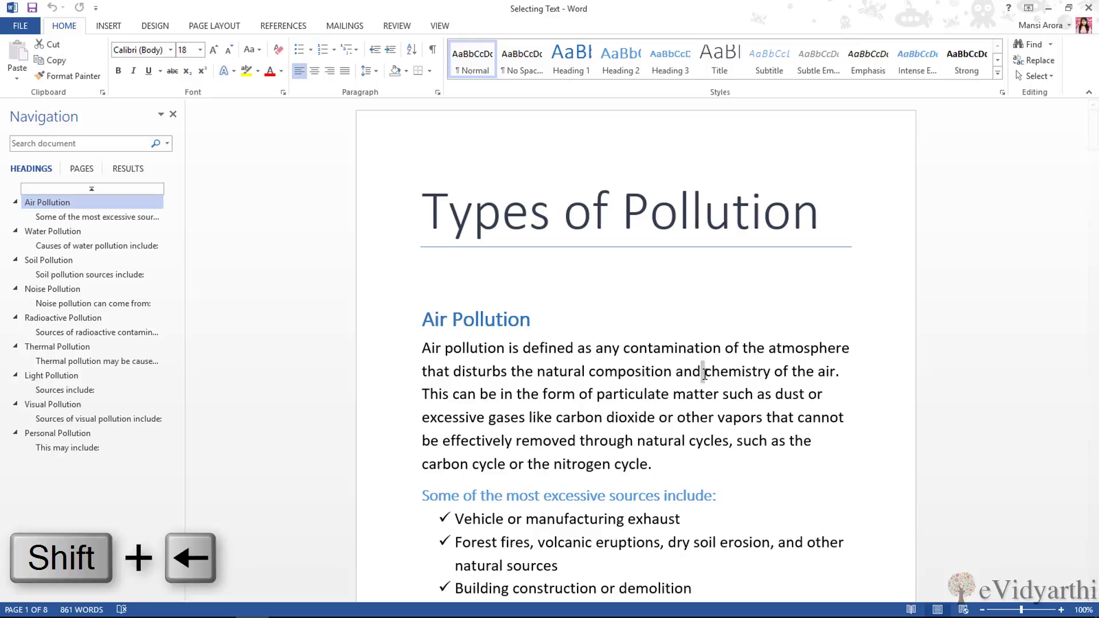
{"action": "key", "text": "shift+Left"}
{"action": "key", "text": "shift+Left"}
{"action": "key", "text": "shift+Left"}
{"action": "key", "text": "shift+Left"}
{"action": "key", "text": "shift+Left"}
{"action": "key", "text": "shift+Left"}
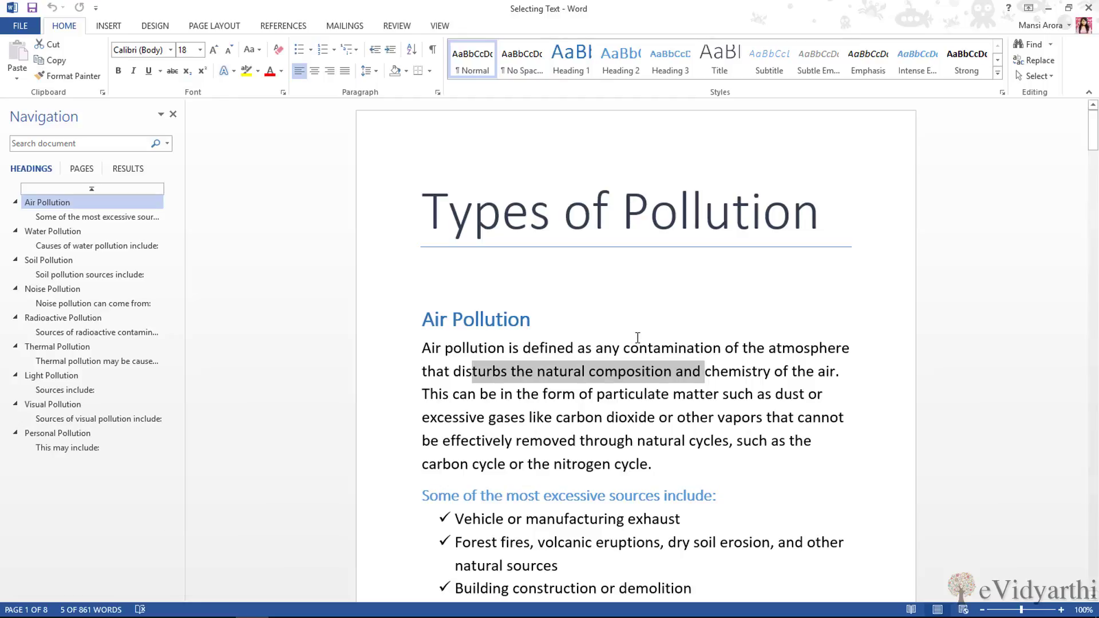
{"action": "left_click", "coordinate": [579, 319]}
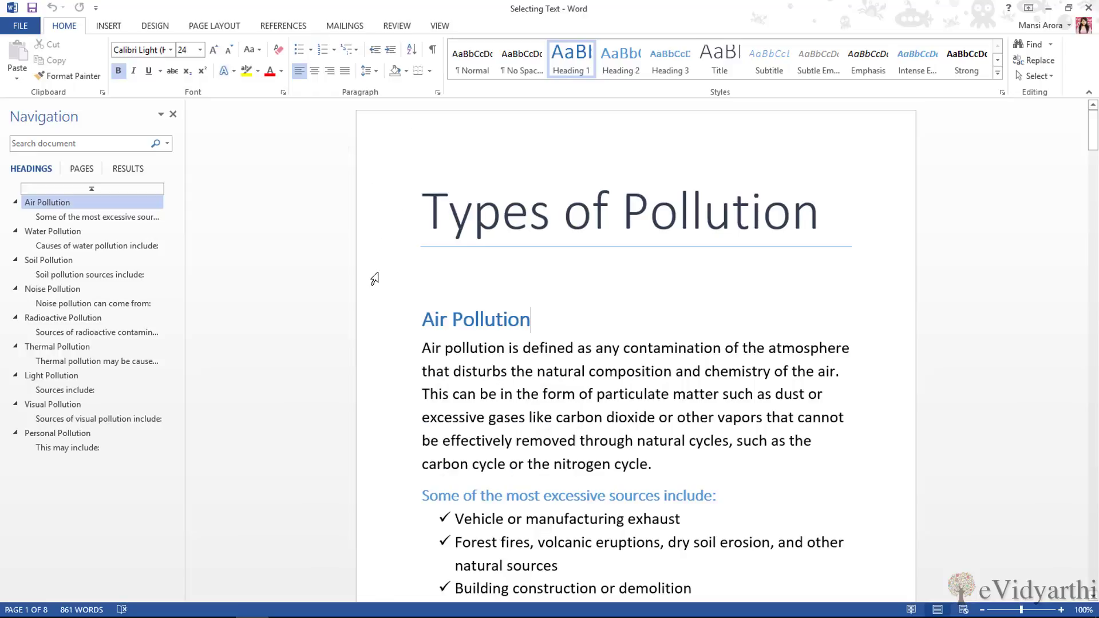
Step: From the left margin, select the Air Pollution heading line, then drag over the first paragraph's lines
{"action": "left_click", "coordinate": [375, 330]}
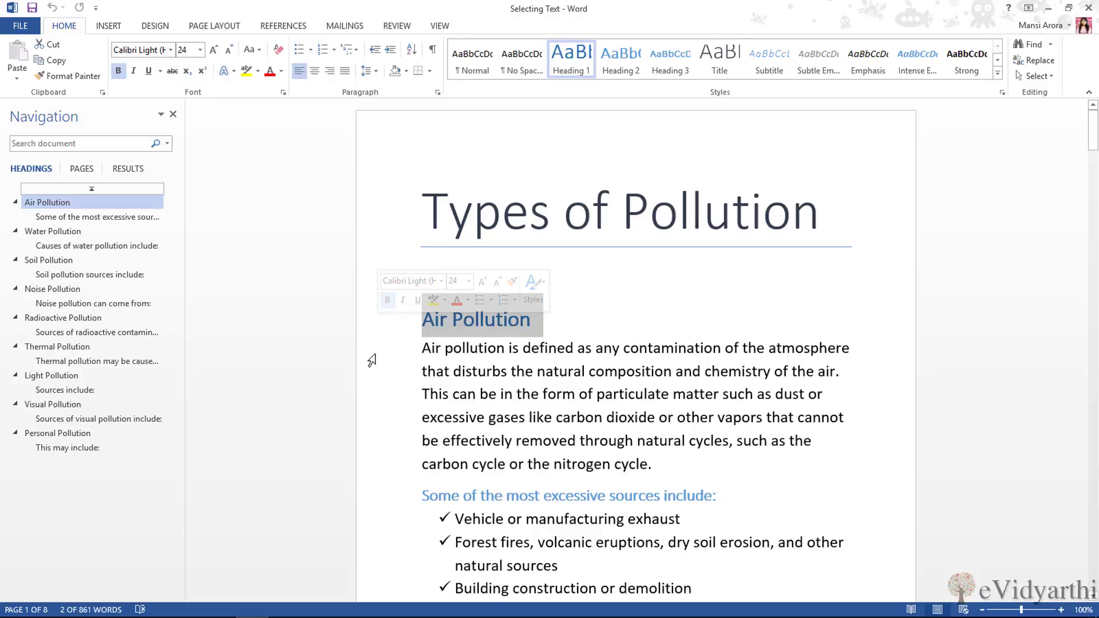
{"action": "left_click_drag", "start_coordinate": [373, 360], "coordinate": [368, 467]}
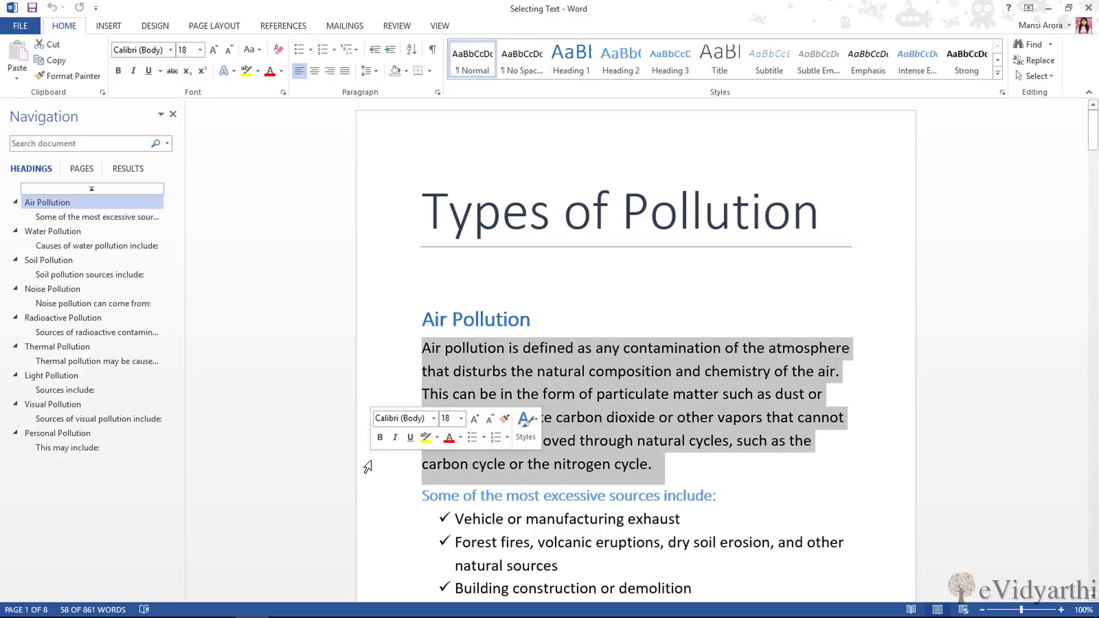